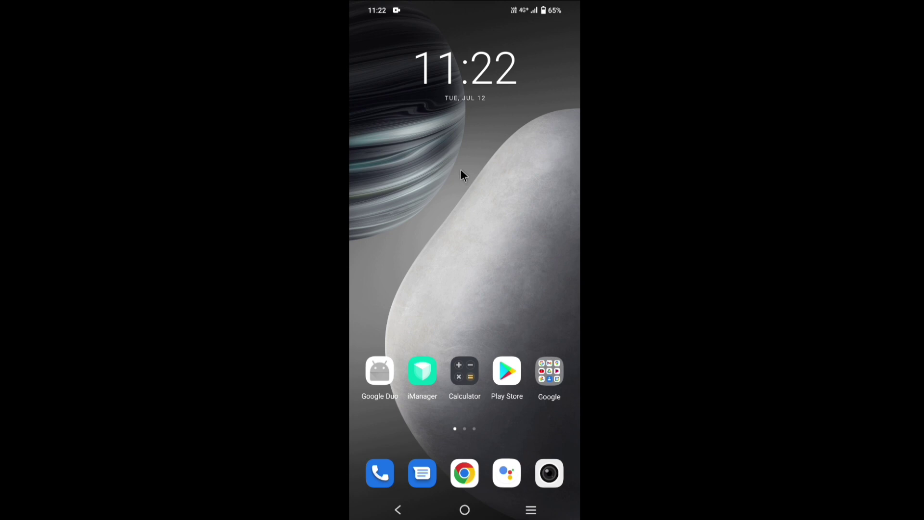
# Step: Open the app drawer, scroll down to Messenger and launch it
pyautogui.moveTo(464, 235); pyautogui.dragTo(460, 159)
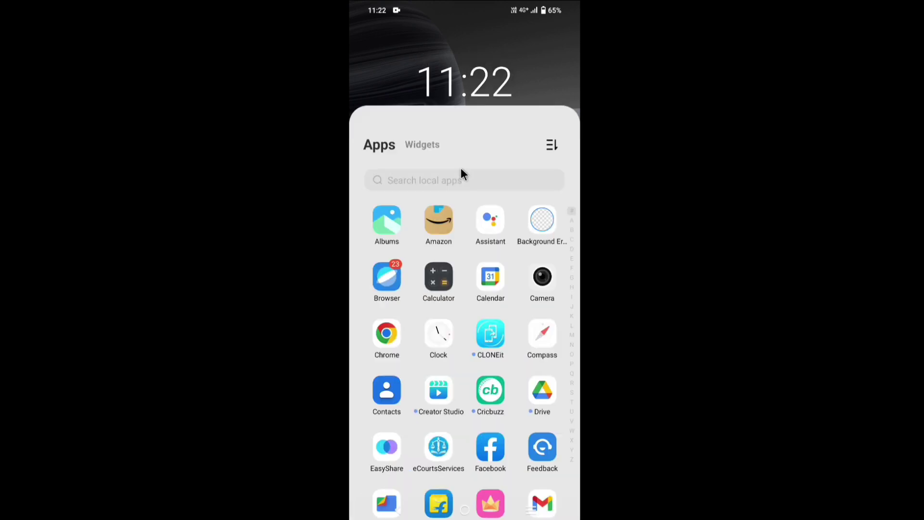
pyautogui.moveTo(467, 337); pyautogui.dragTo(466, 203)
pyautogui.moveTo(467, 373); pyautogui.dragTo(465, 312)
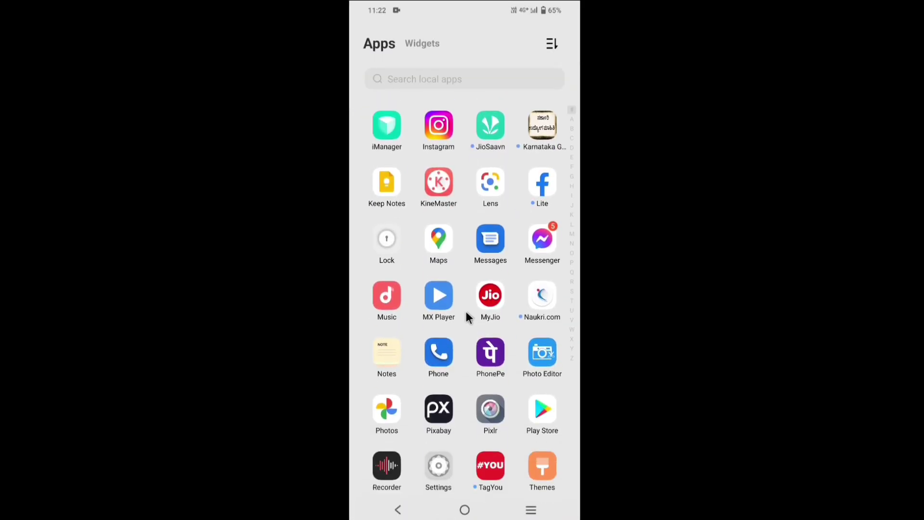
pyautogui.click(542, 239)
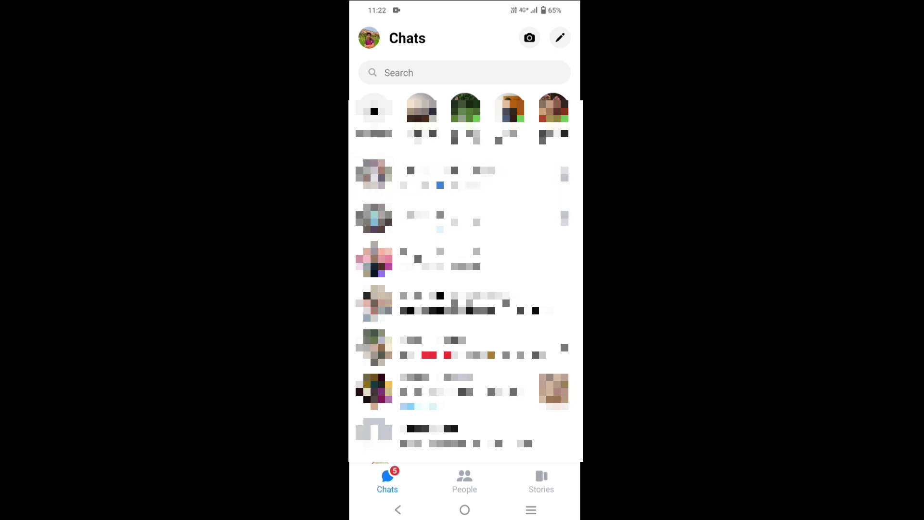
# Step: View Messenger's Legal & policies page from the profile settings, then return to the home screen
pyautogui.click(371, 40)
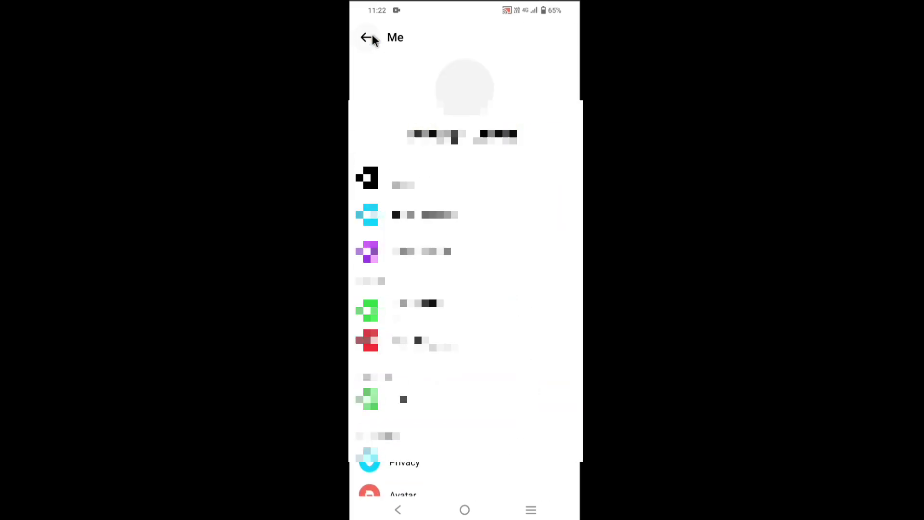
pyautogui.scroll(-10, 456, 288)
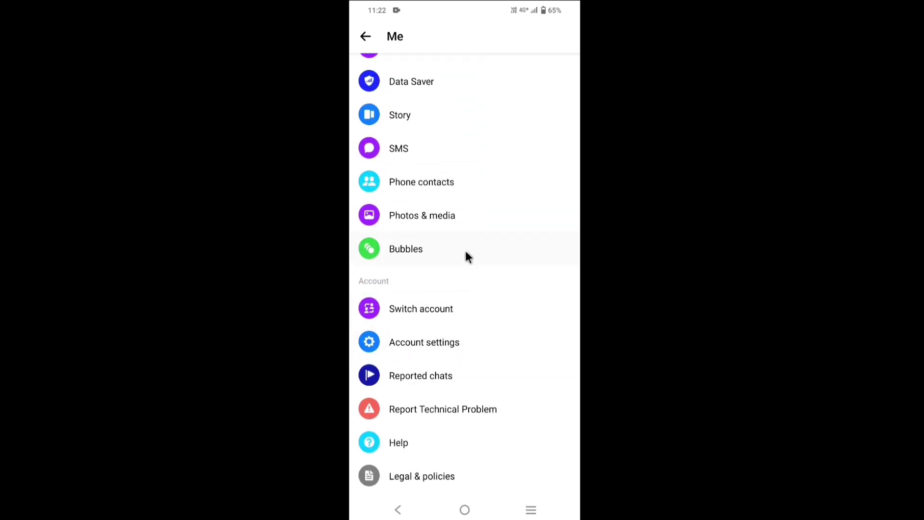
pyautogui.click(430, 475)
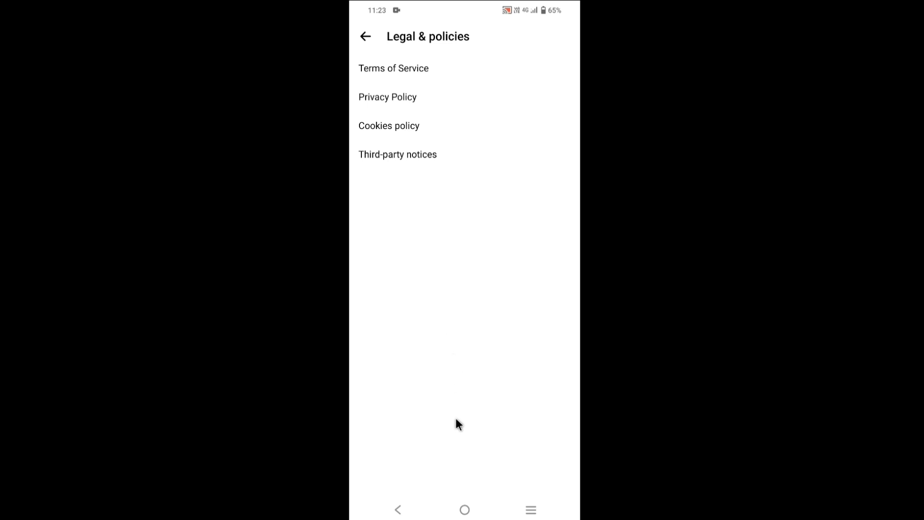
pyautogui.click(464, 509)
# Step: Launch Facebook from the app drawer
pyautogui.moveTo(463, 440); pyautogui.dragTo(471, 346)
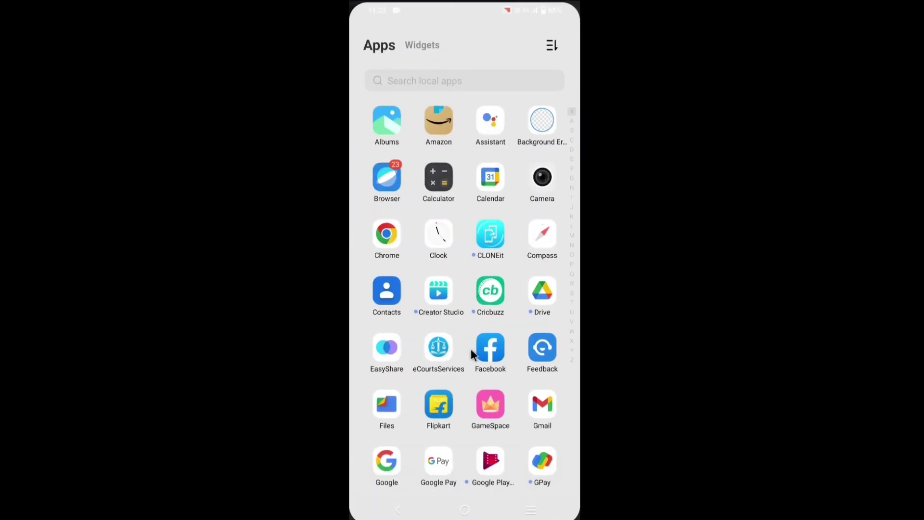
pyautogui.moveTo(466, 402); pyautogui.dragTo(475, 298)
pyautogui.click(491, 239)
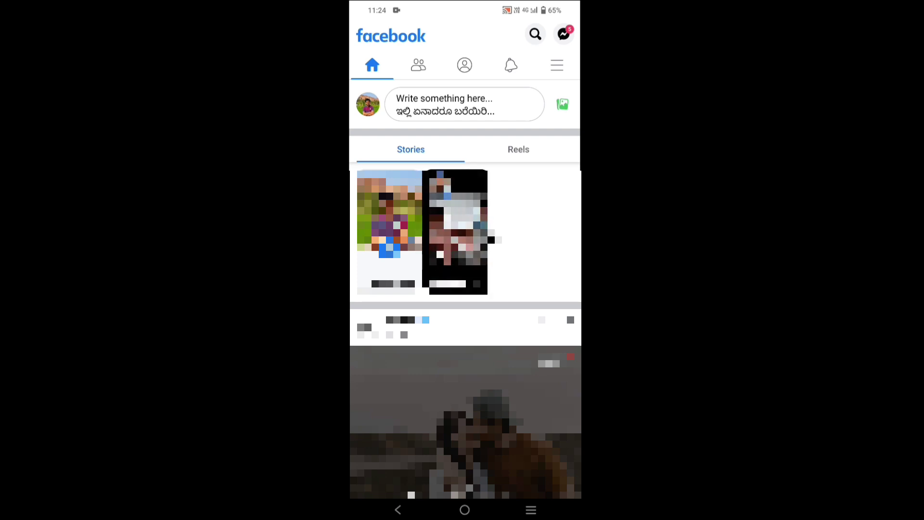
# Step: From Facebook's main menu, expand Settings & privacy and open Settings
pyautogui.click(555, 65)
pyautogui.moveTo(499, 308); pyautogui.dragTo(506, 174)
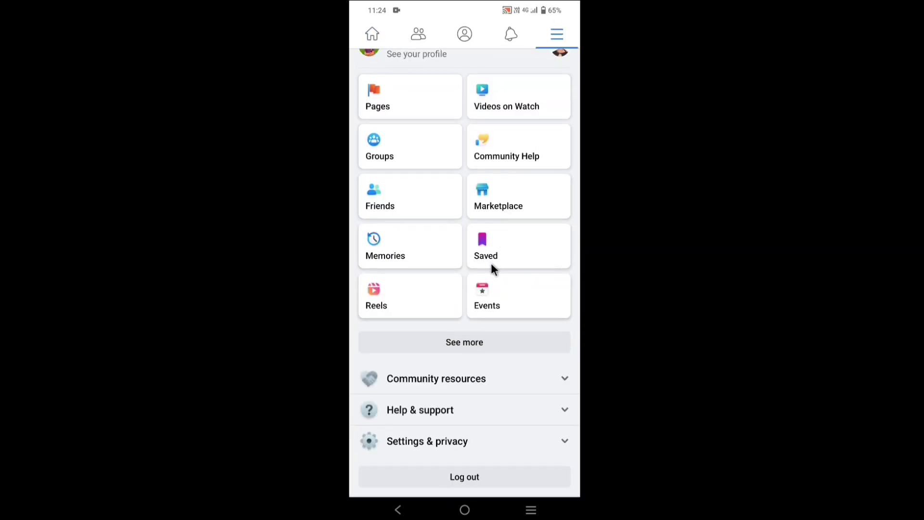
pyautogui.click(444, 439)
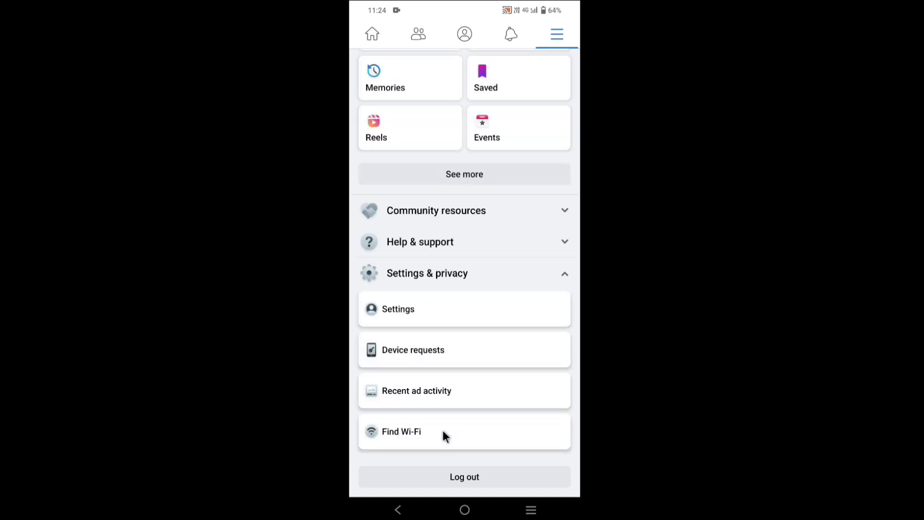
pyautogui.click(432, 309)
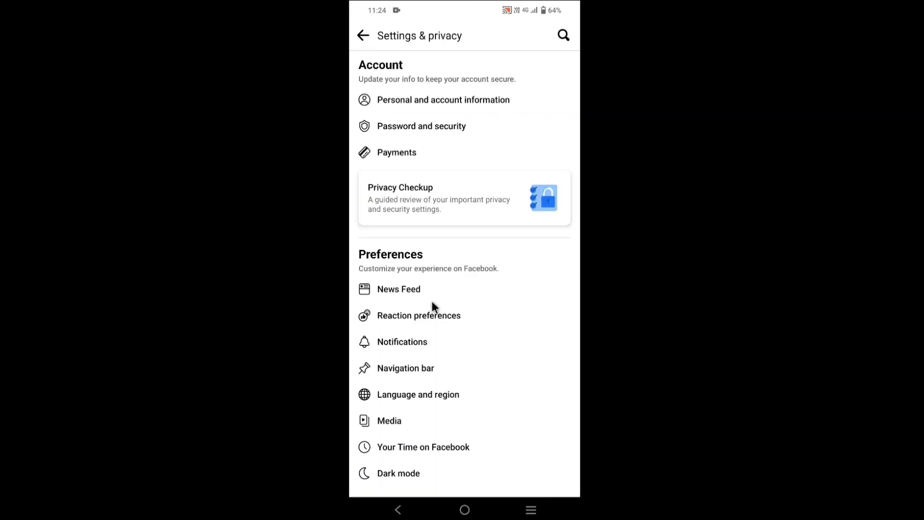
# Step: Go through Account ownership and control to Deactivation and deletion, and continue with Deactivate account
pyautogui.click(454, 99)
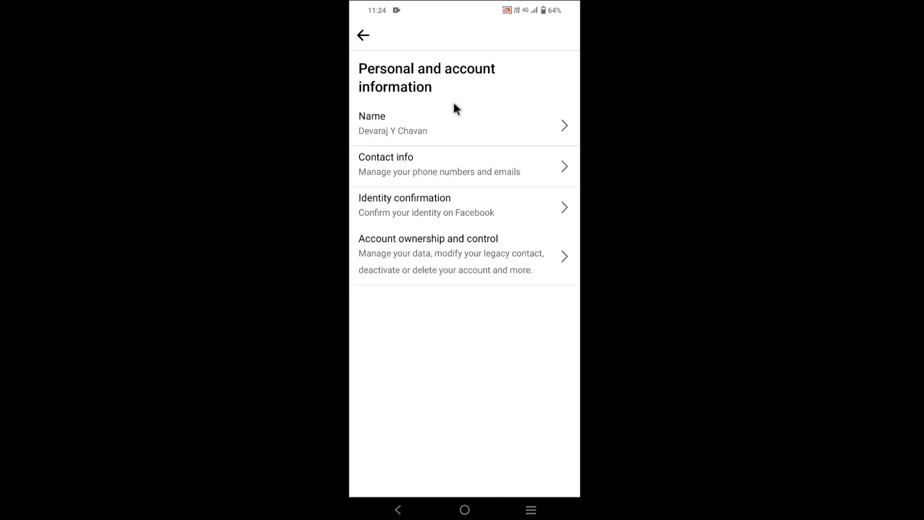
pyautogui.click(451, 237)
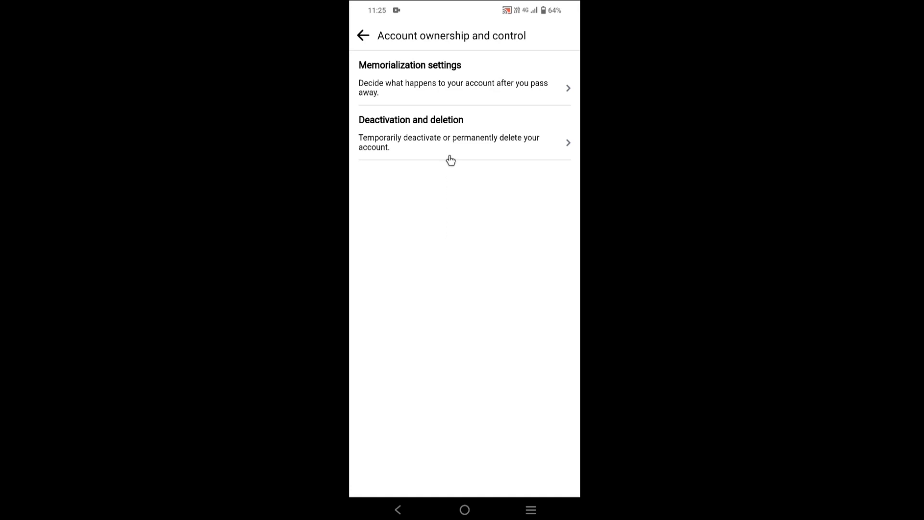
pyautogui.click(450, 121)
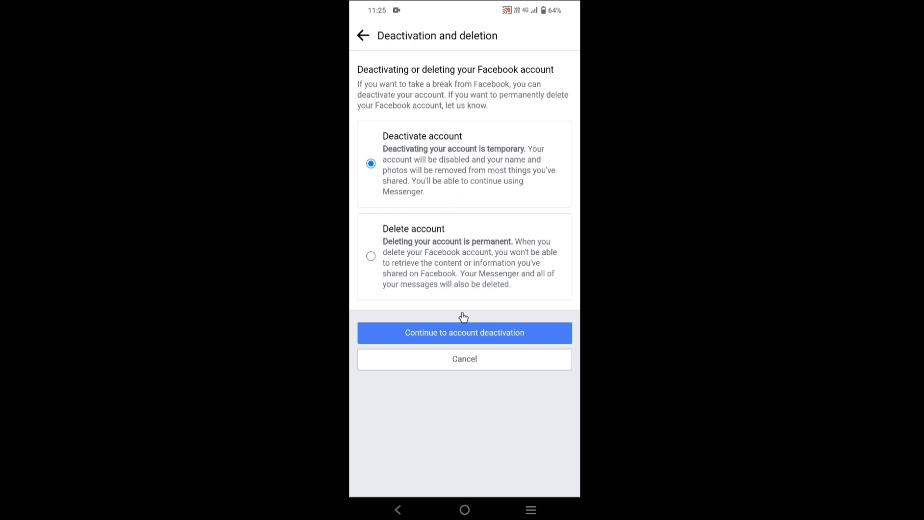
pyautogui.click(463, 330)
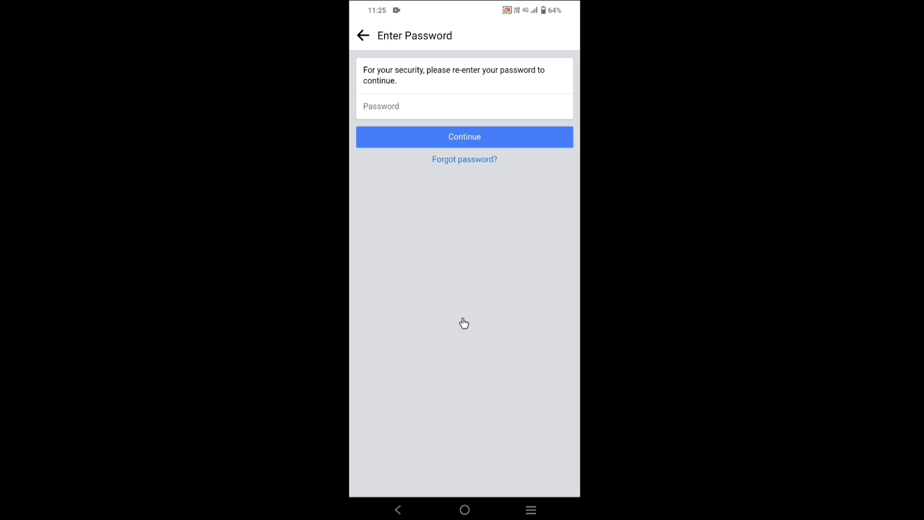
# Step: Re-enter the account password and continue to the deactivation reasons page
pyautogui.click(434, 101)
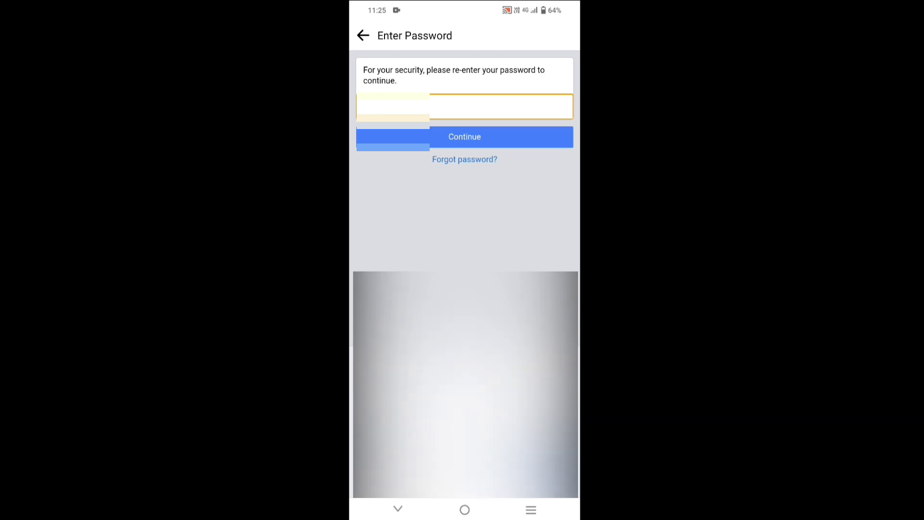
pyautogui.write('••')
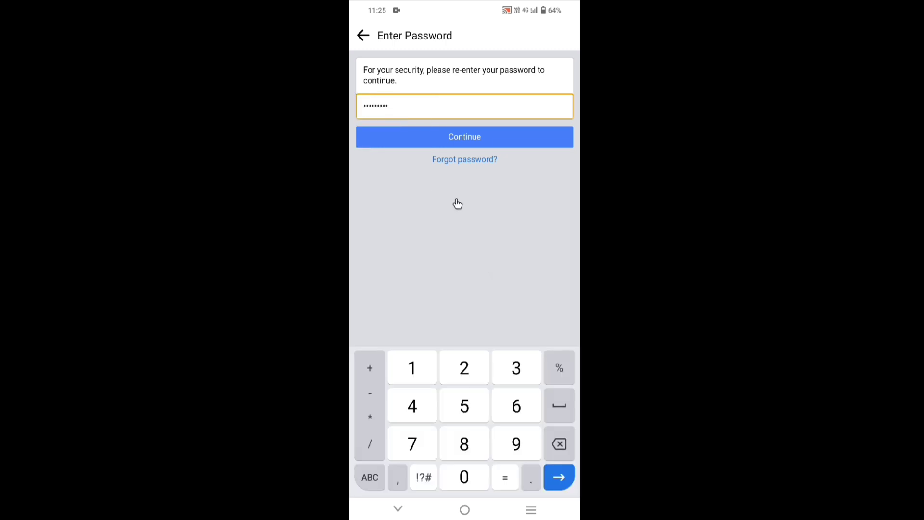
pyautogui.click(464, 137)
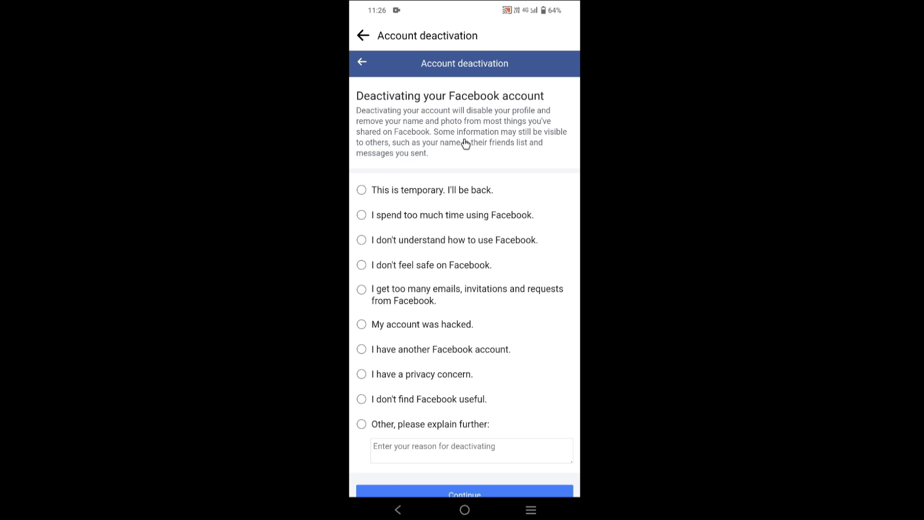
# Step: Choose 'This is temporary. I'll be back.' as the reason and keep 7-day automatic reactivation
pyautogui.click(456, 190)
pyautogui.scroll(-1, 451, 224)
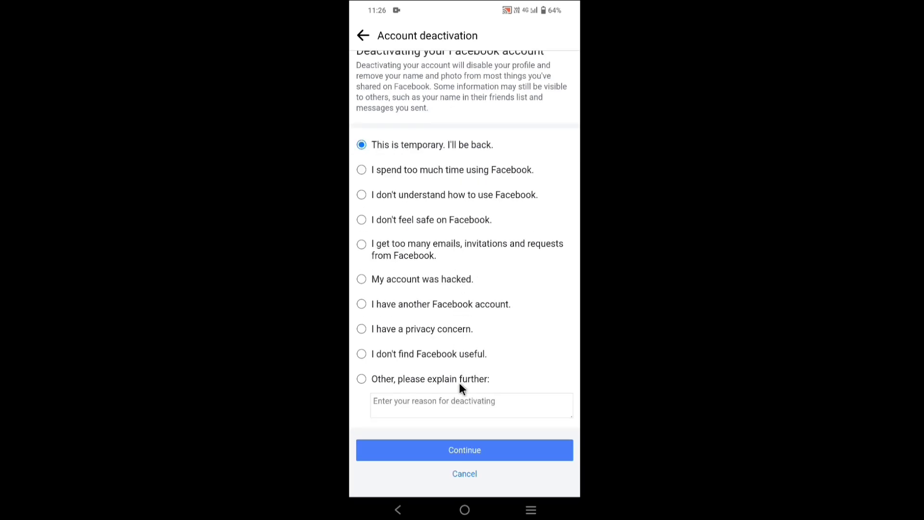
pyautogui.click(463, 445)
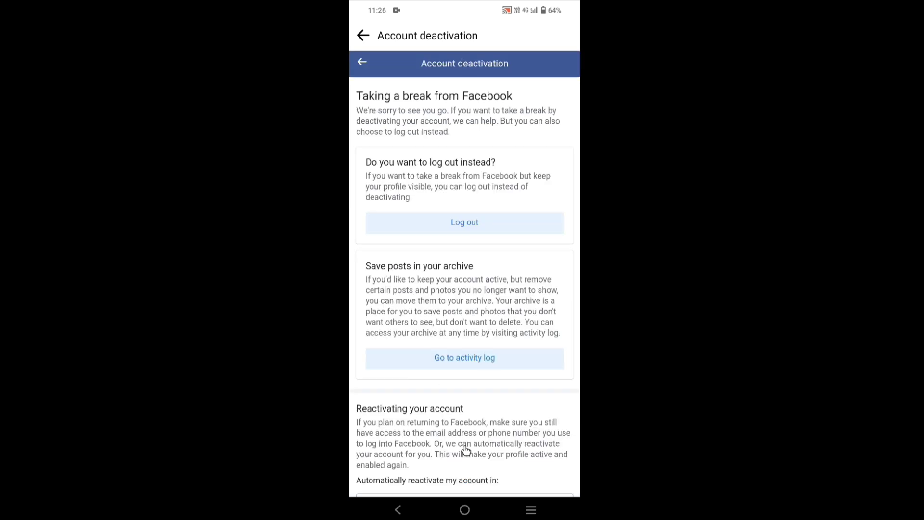
pyautogui.moveTo(466, 448); pyautogui.dragTo(466, 284)
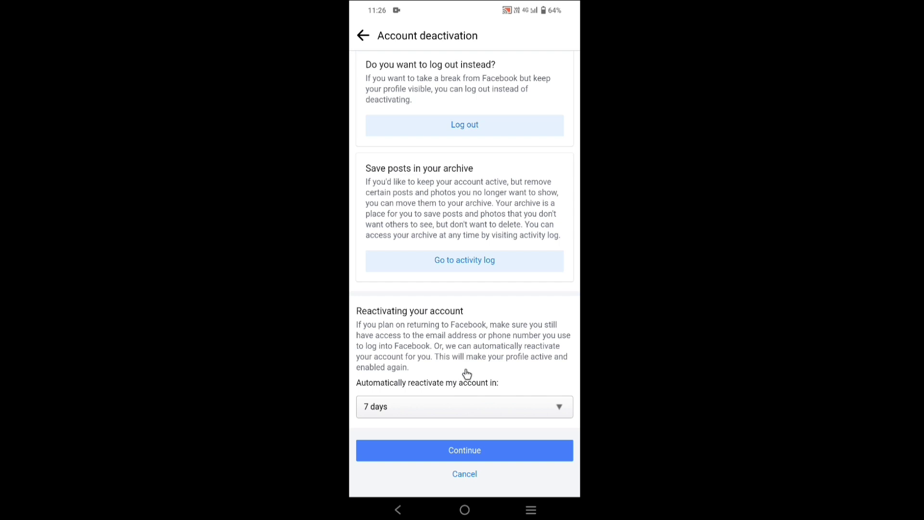
pyautogui.click(463, 445)
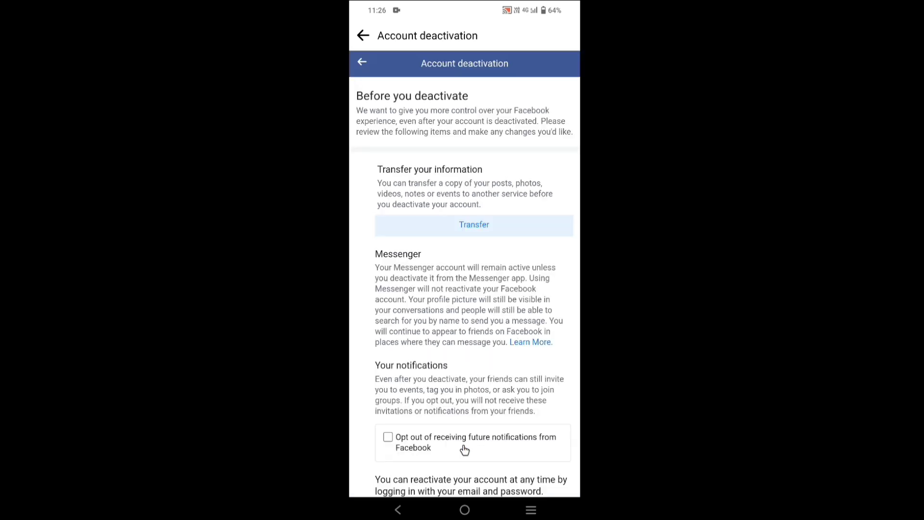
pyautogui.moveTo(464, 445); pyautogui.dragTo(462, 333)
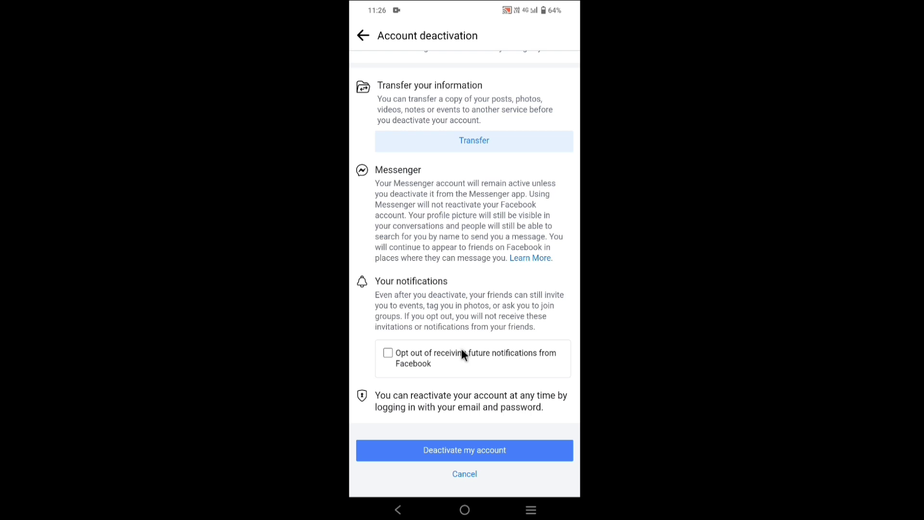
# Step: Deactivate the Facebook account, then go back to the home screen
pyautogui.click(466, 443)
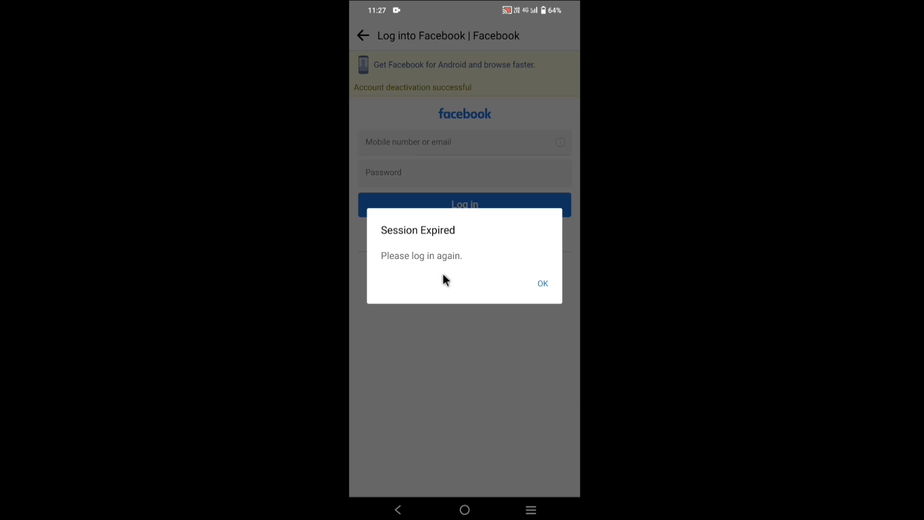
pyautogui.click(464, 509)
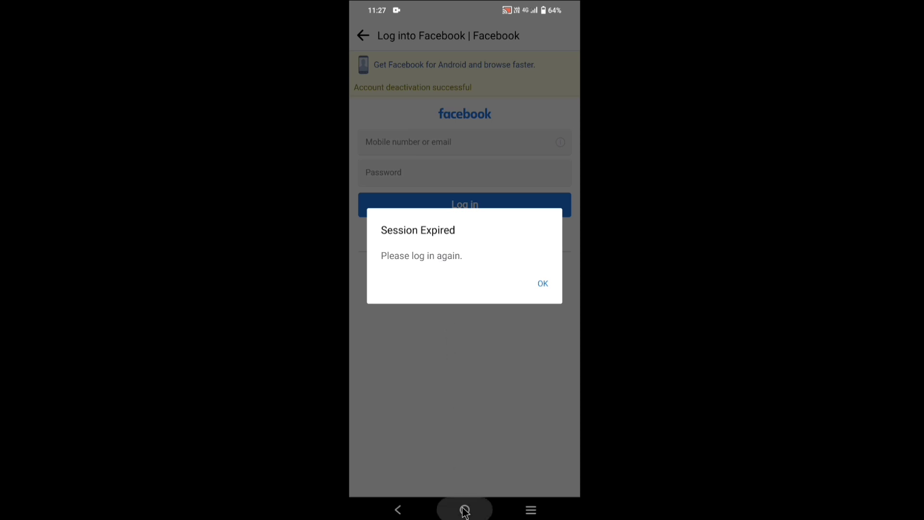
# Step: Open the app drawer again and launch Messenger
pyautogui.moveTo(463, 413); pyautogui.dragTo(464, 312)
pyautogui.moveTo(463, 441); pyautogui.dragTo(470, 250)
pyautogui.moveTo(458, 401); pyautogui.dragTo(469, 247)
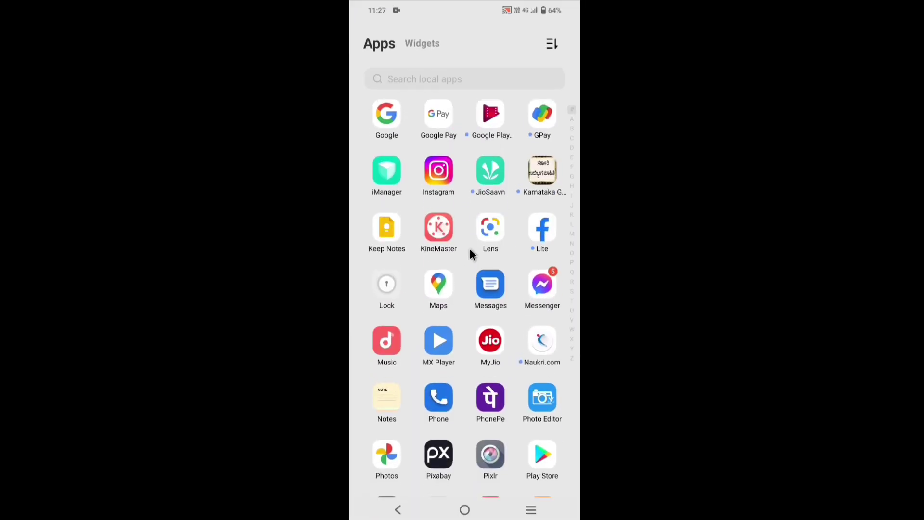
pyautogui.click(542, 285)
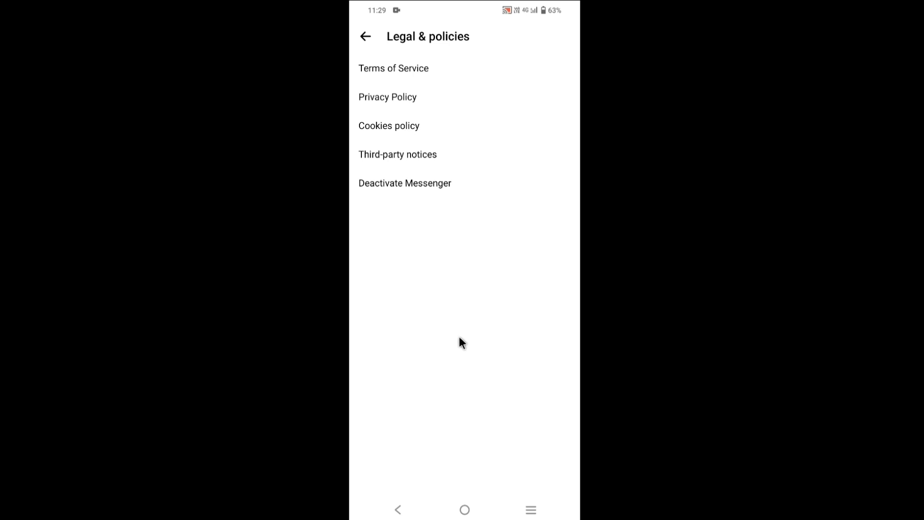
# Step: Start Deactivate Messenger and confirm it with the account password
pyautogui.click(428, 178)
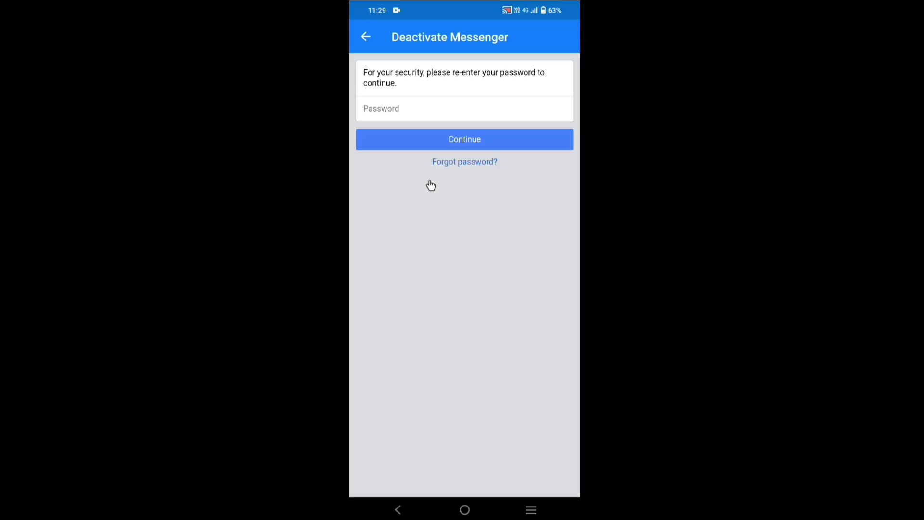
pyautogui.click(417, 104)
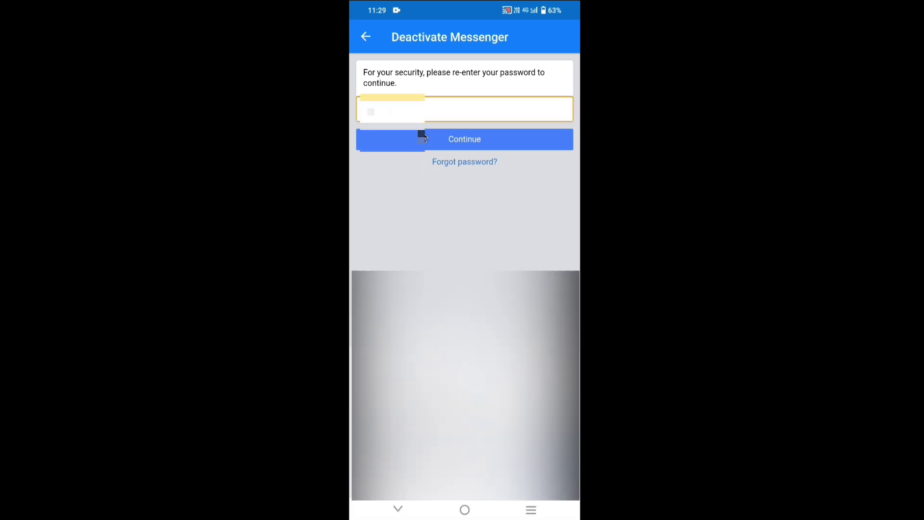
pyautogui.write('aa')
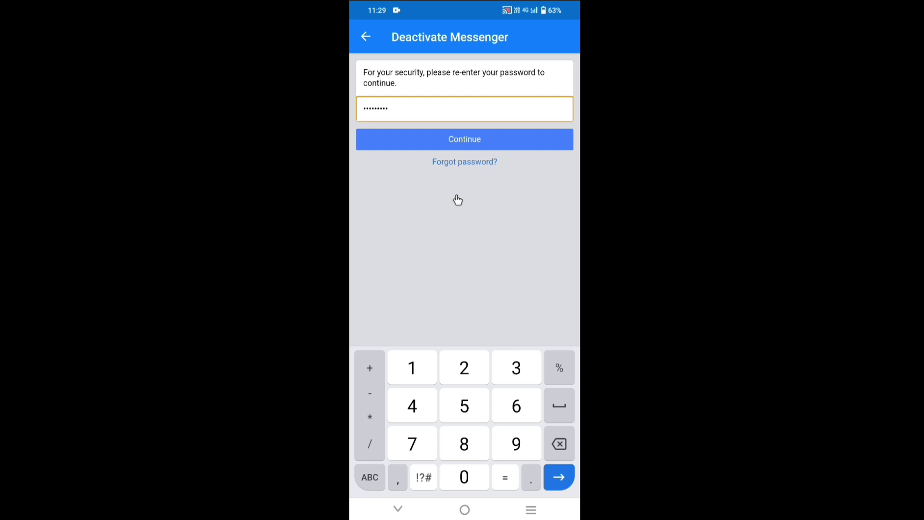
pyautogui.click(465, 139)
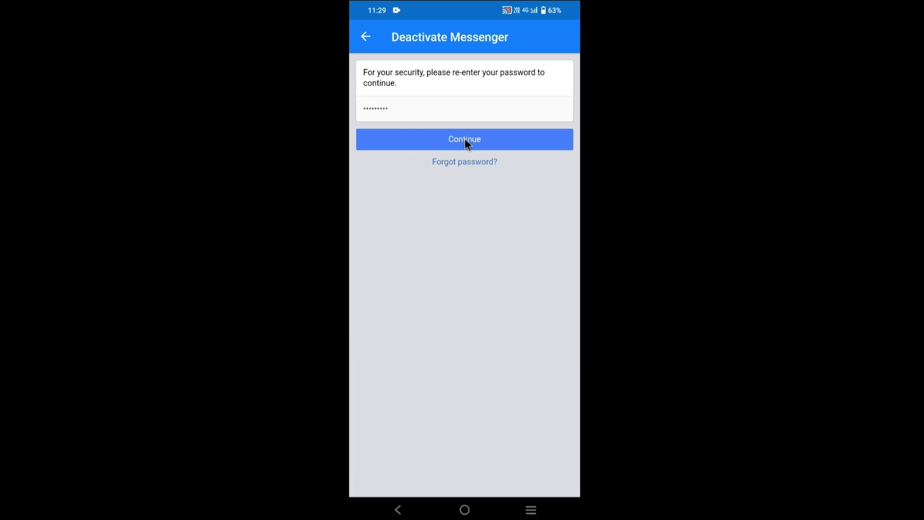
pyautogui.click(466, 139)
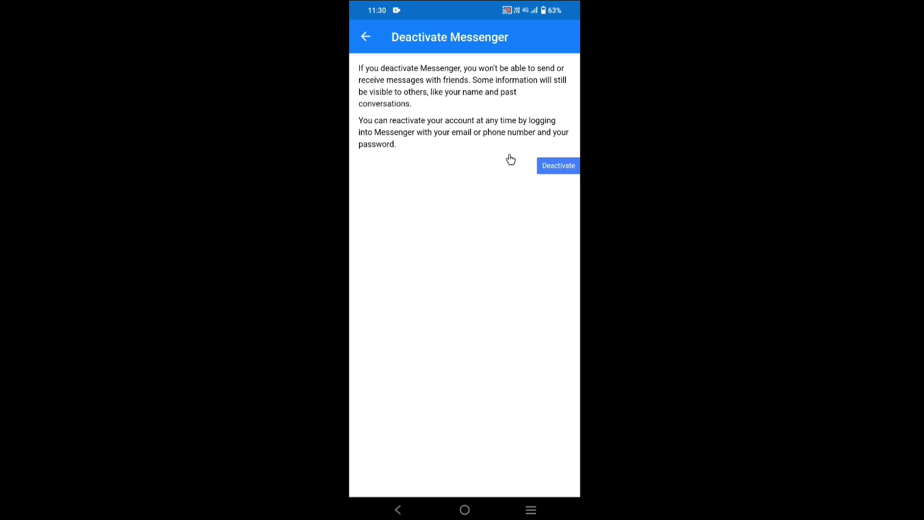
# Step: Confirm with the Deactivate button on the Deactivate Messenger page
pyautogui.click(560, 165)
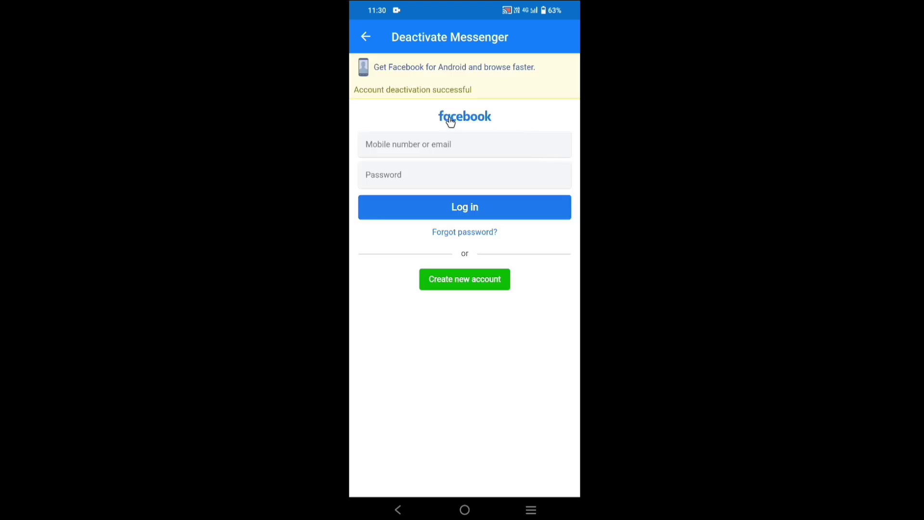